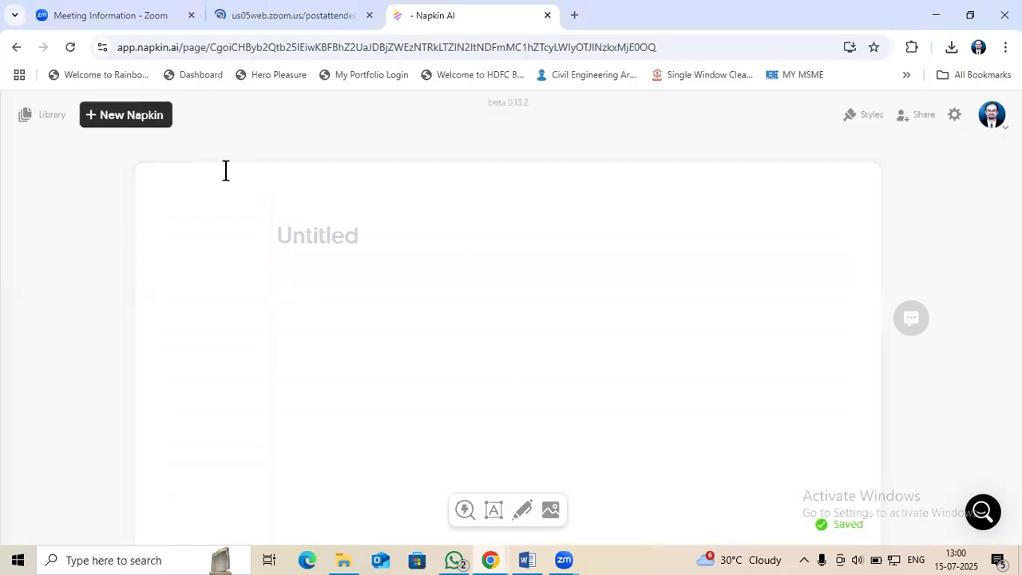
pyautogui.click(126, 115)
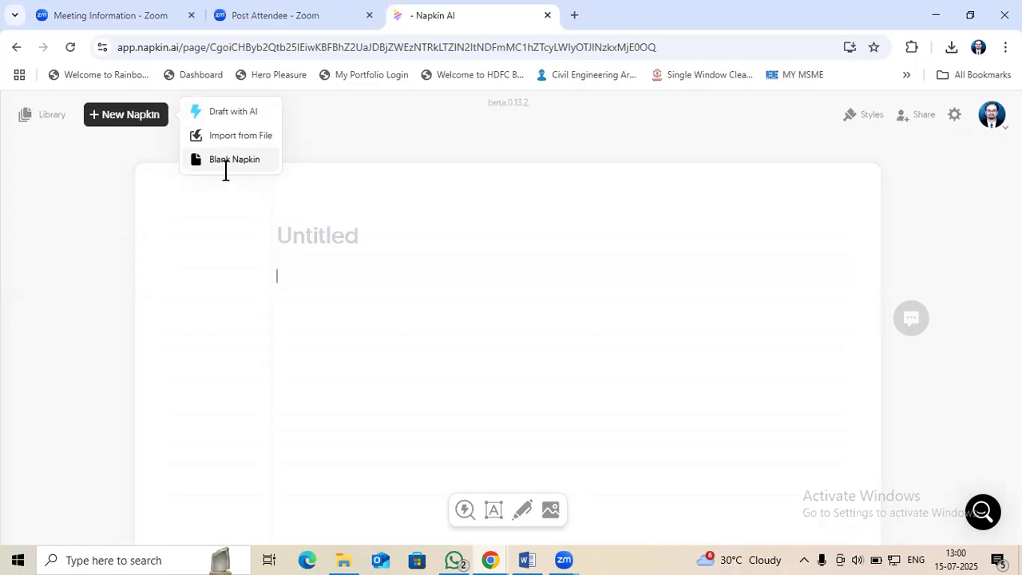
pyautogui.click(321, 274)
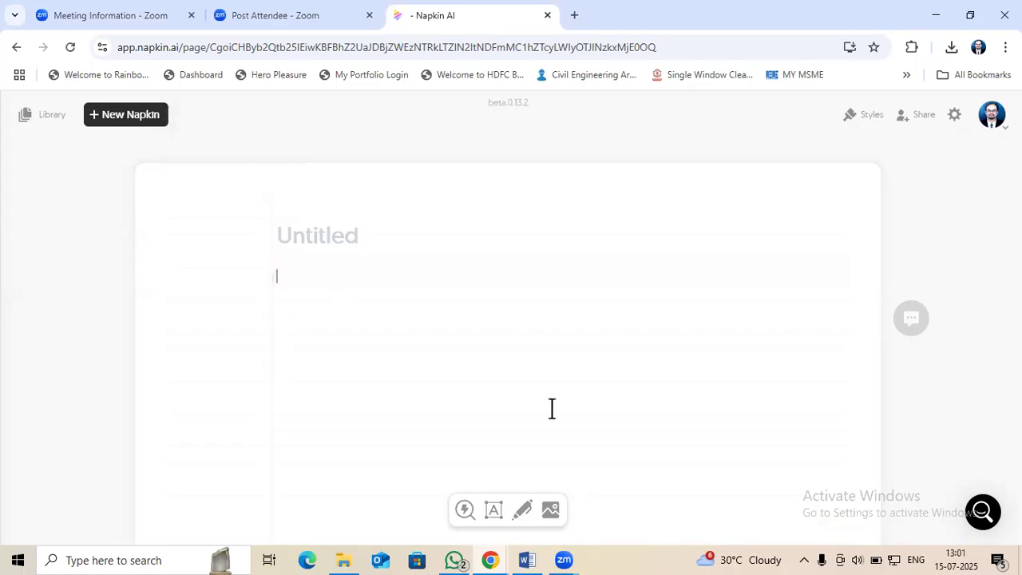
# Switch to Word and copy the whole "1. Introduction to Geometric Design" section, from its heading through its last paragraph
pyautogui.click(527, 559)
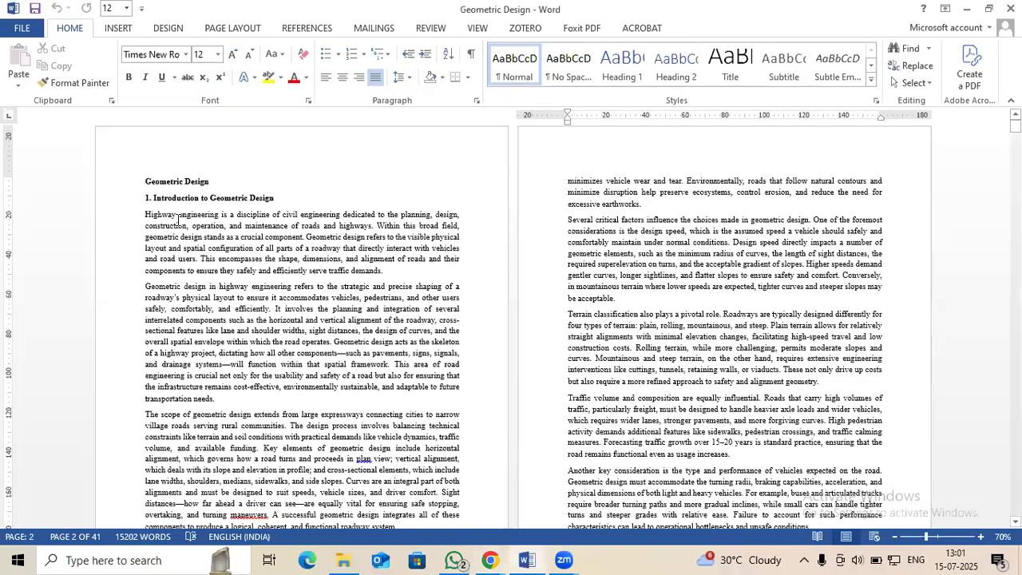
pyautogui.click(111, 204)
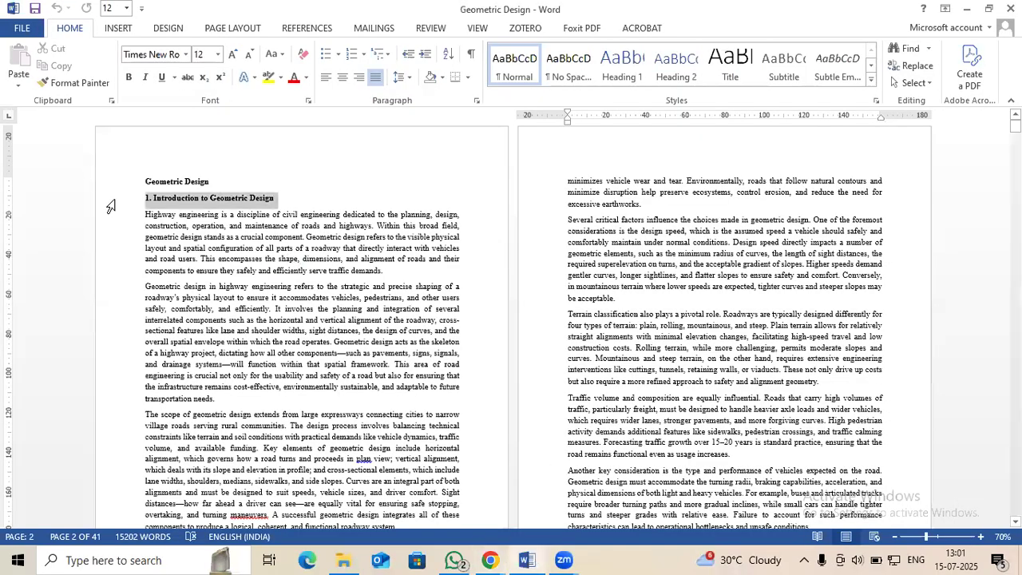
pyautogui.scroll(-15, 383, 330)
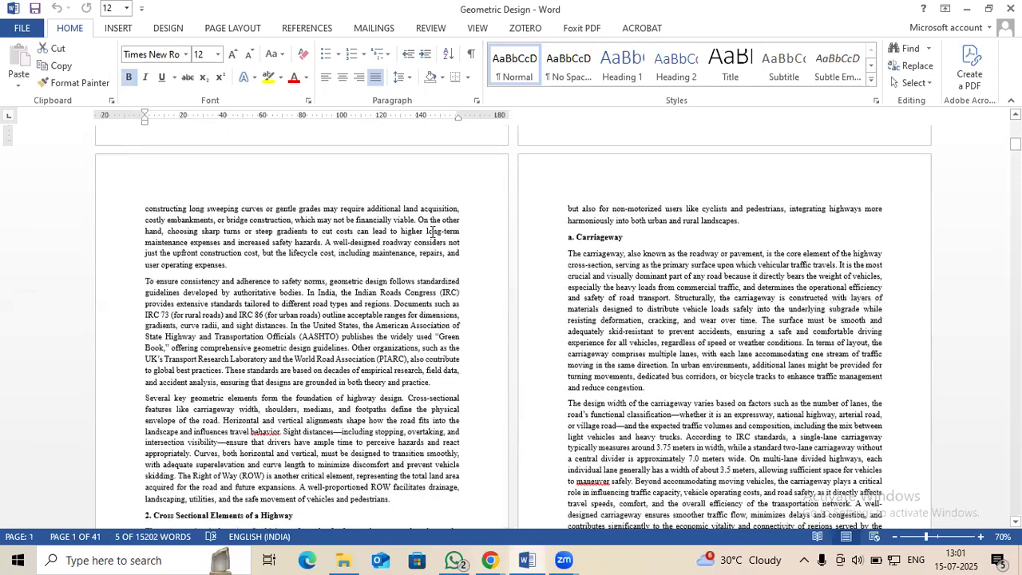
pyautogui.scroll(-3, 402, 430)
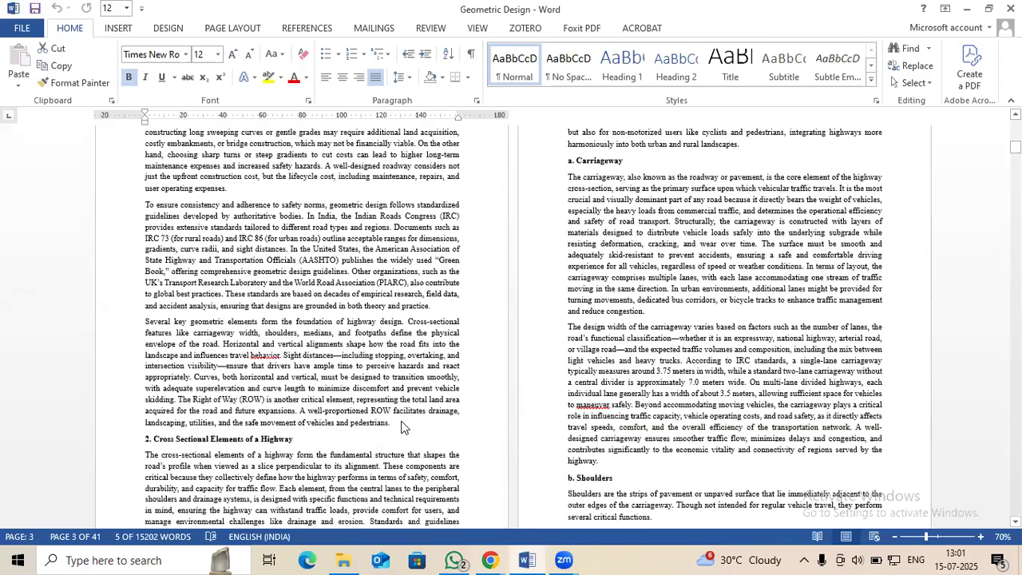
pyautogui.keyDown('shift'); pyautogui.click(402, 425); pyautogui.keyUp('shift')
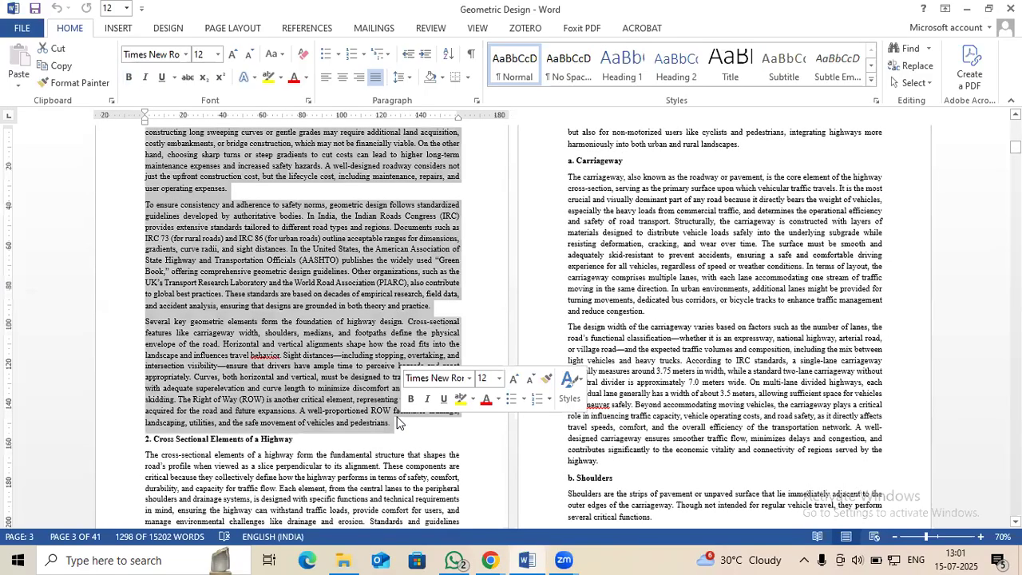
pyautogui.hotkey('ctrl', 'c')
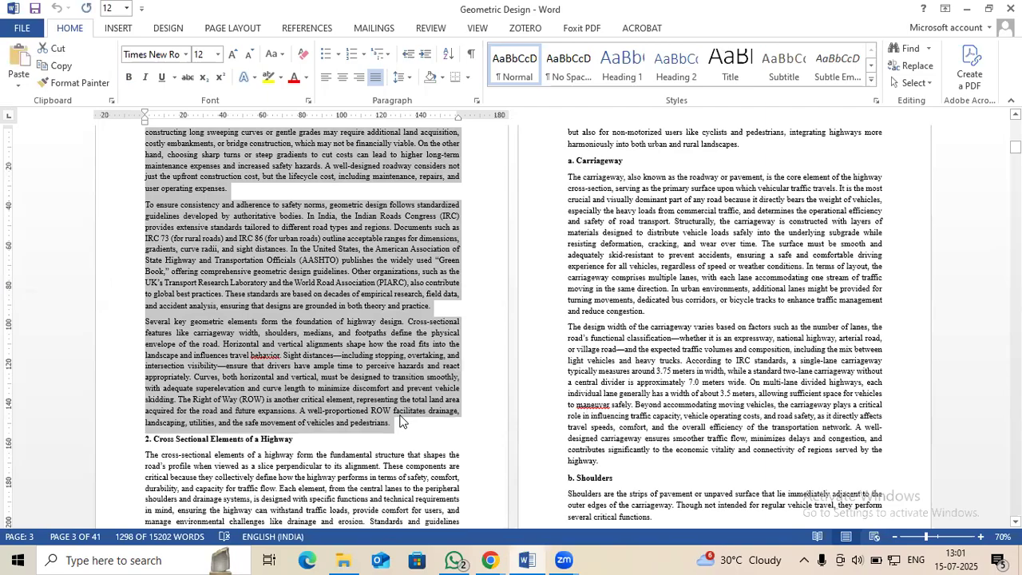
# Switch to Napkin AI, paste the copied section into the untitled napkin's body and generate visuals from the text
pyautogui.hotkey('alt', 'Tab')
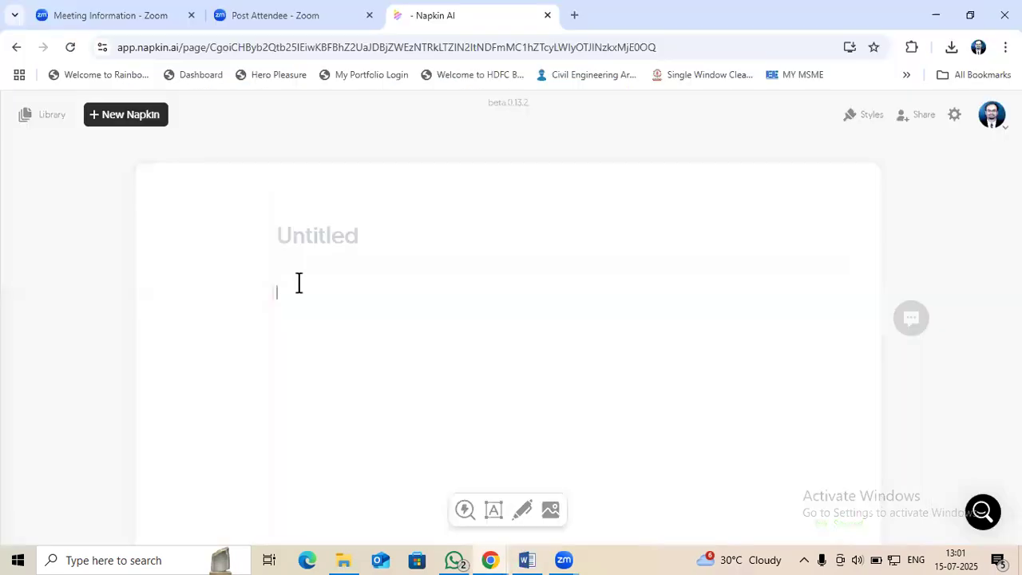
pyautogui.hotkey('ctrl', 'v')
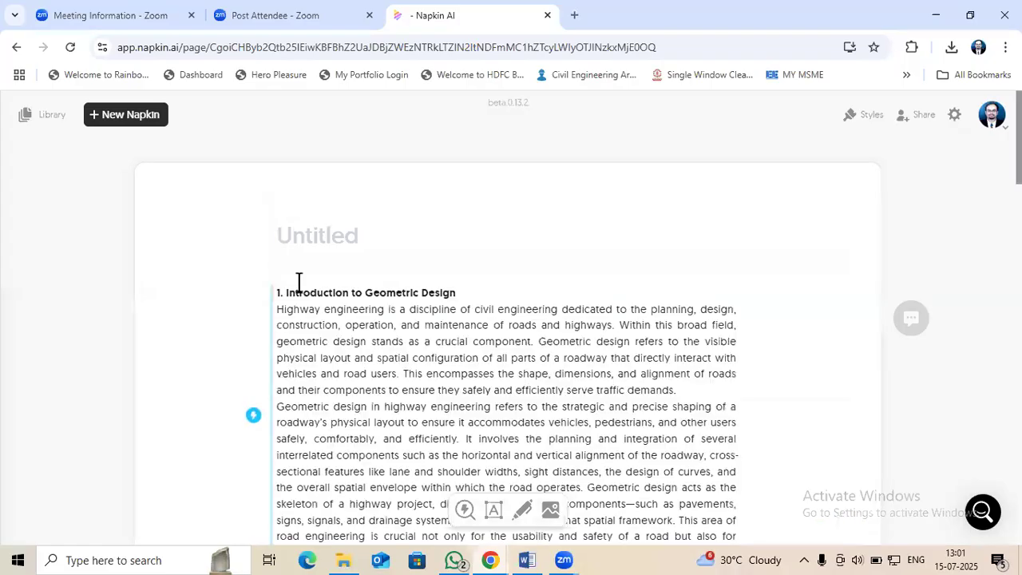
pyautogui.click(254, 416)
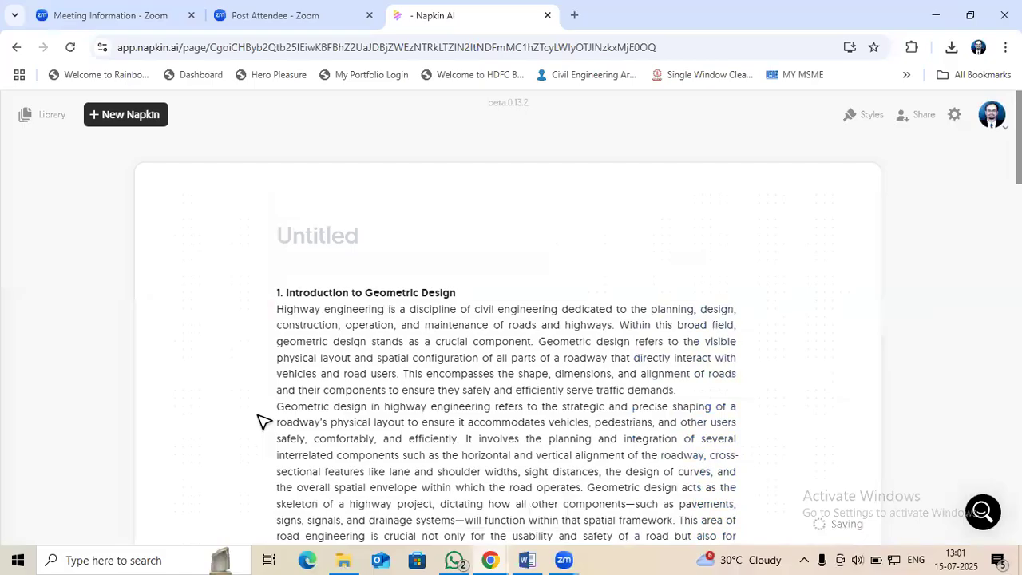
pyautogui.scroll(-4, 264, 421)
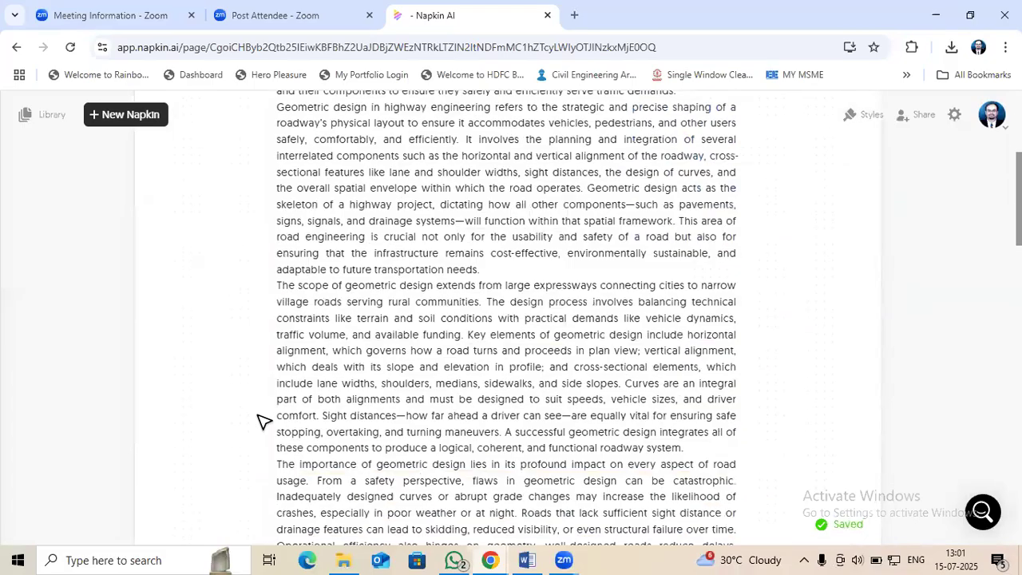
pyautogui.scroll(-5, 262, 420)
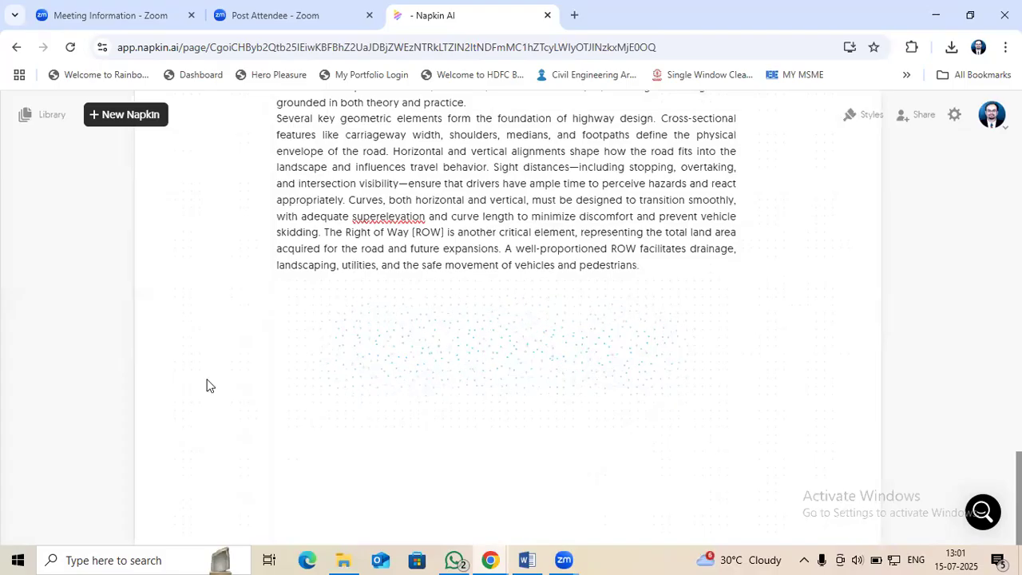
# Preview the suggested visuals and insert the DNA helix version of "Foundations of Geometric Design" below the text
pyautogui.click(208, 386)
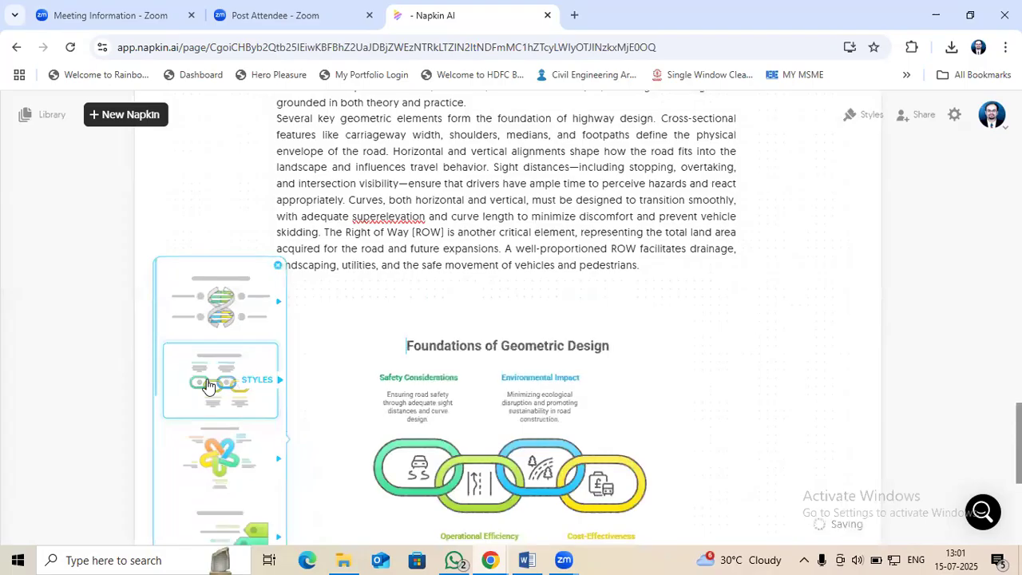
pyautogui.click(208, 386)
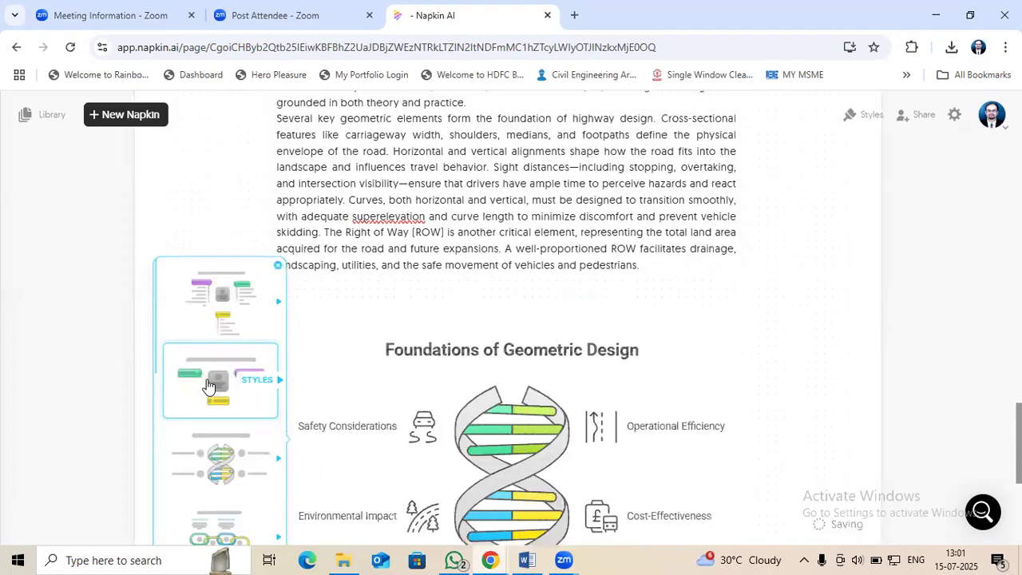
pyautogui.click(208, 386)
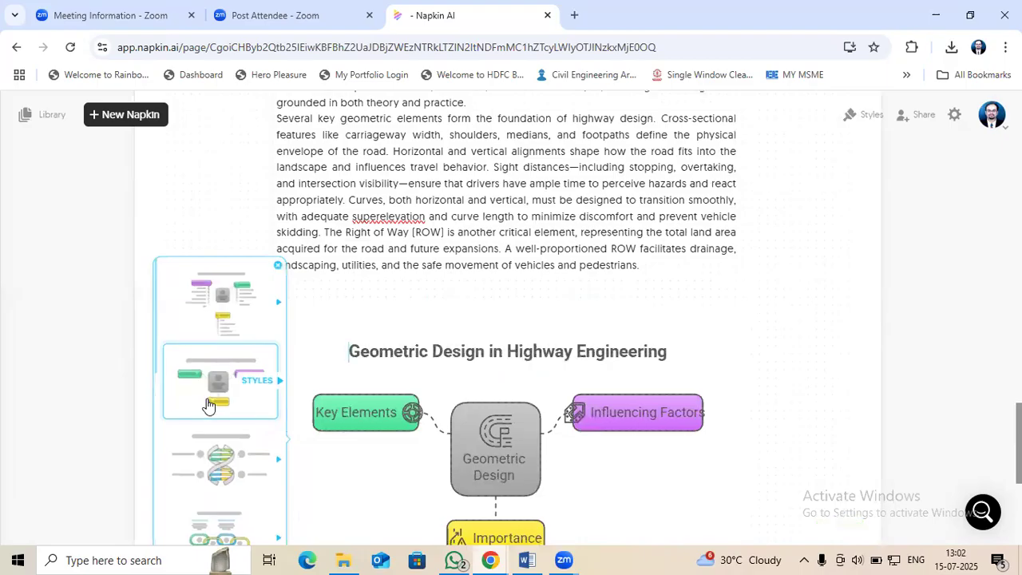
pyautogui.click(214, 470)
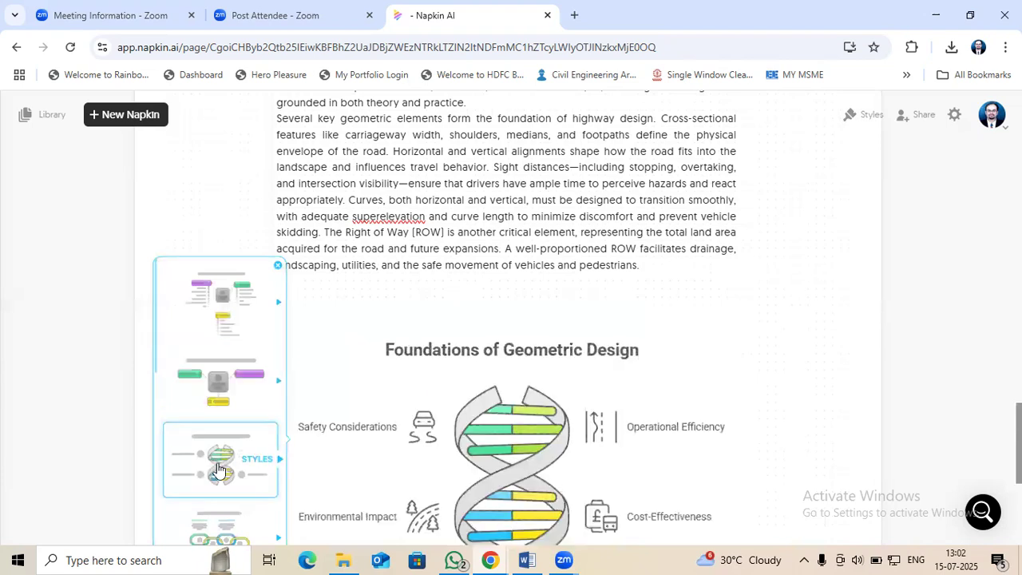
pyautogui.click(218, 472)
pyautogui.click(550, 374)
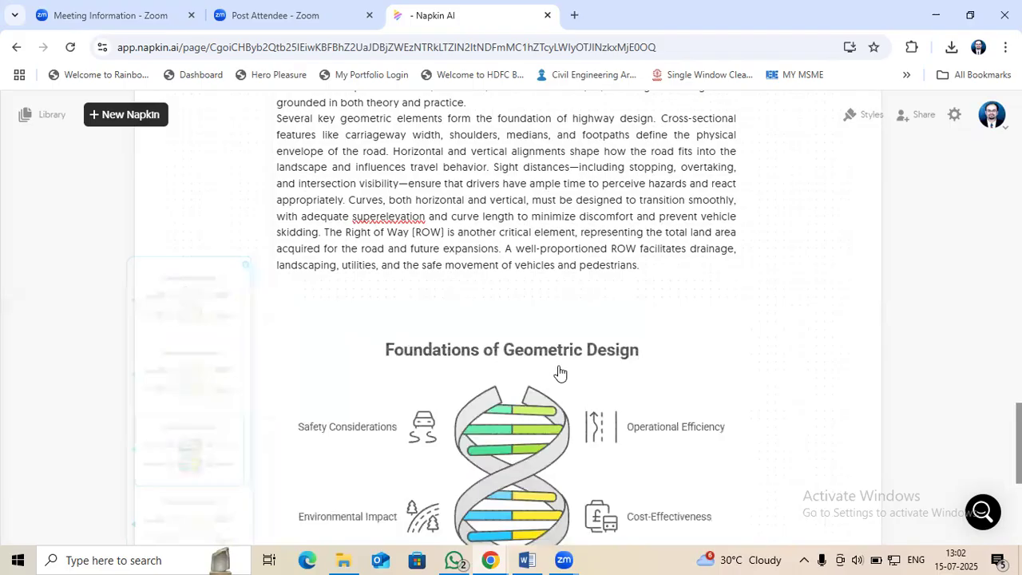
# Download the "Foundations of Geometric Design" visual as a PNG image
pyautogui.click(605, 379)
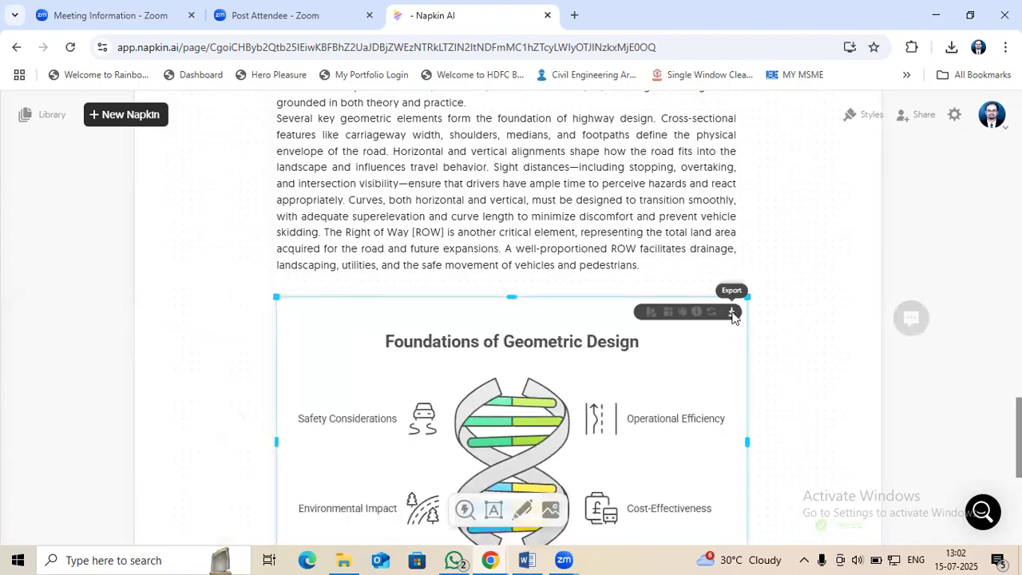
pyautogui.click(733, 312)
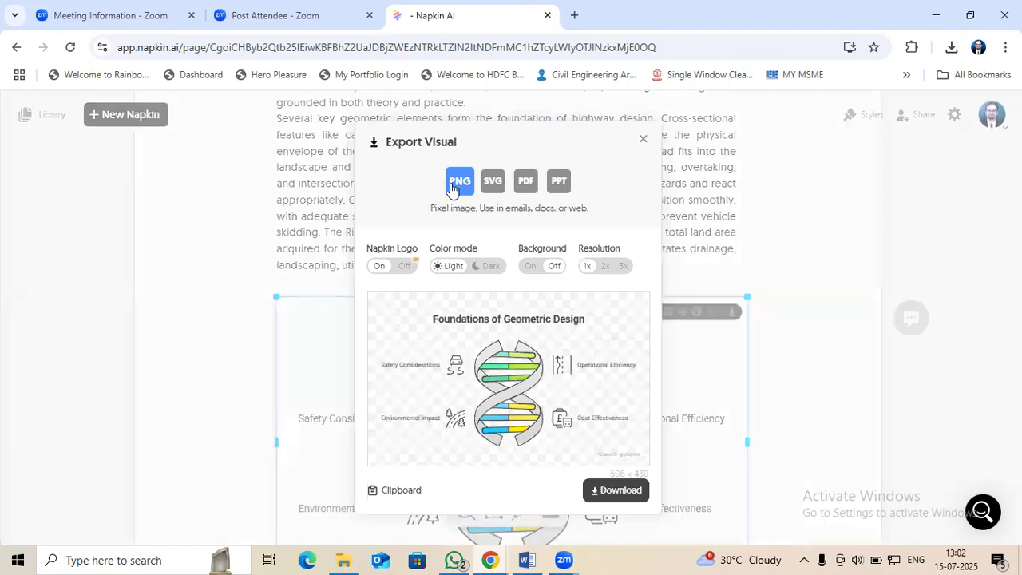
pyautogui.click(617, 493)
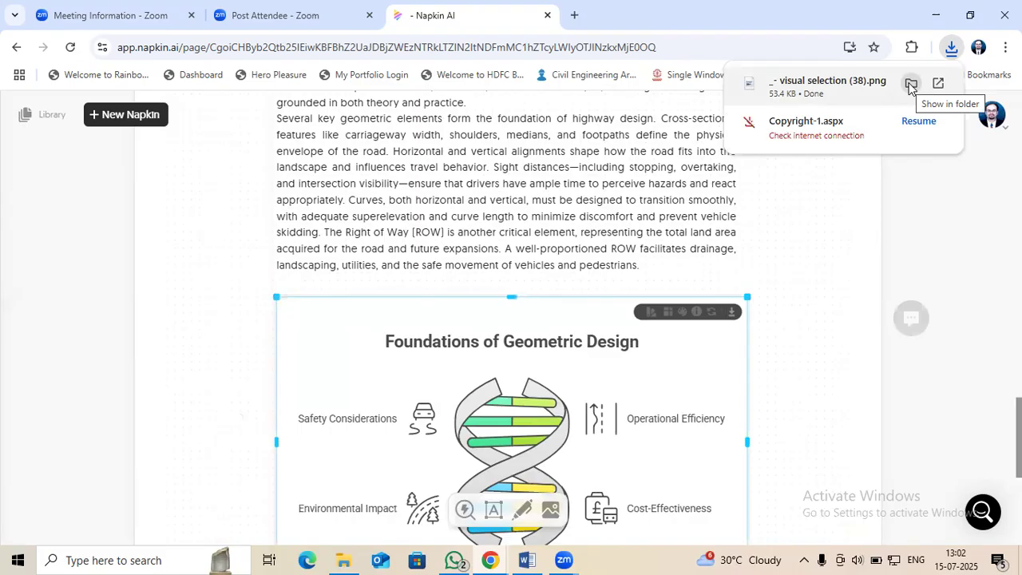
# Copy "_- visual selection (38)" from the Downloads folder and paste it in Word on a new line after section 1's last paragraph
pyautogui.click(910, 85)
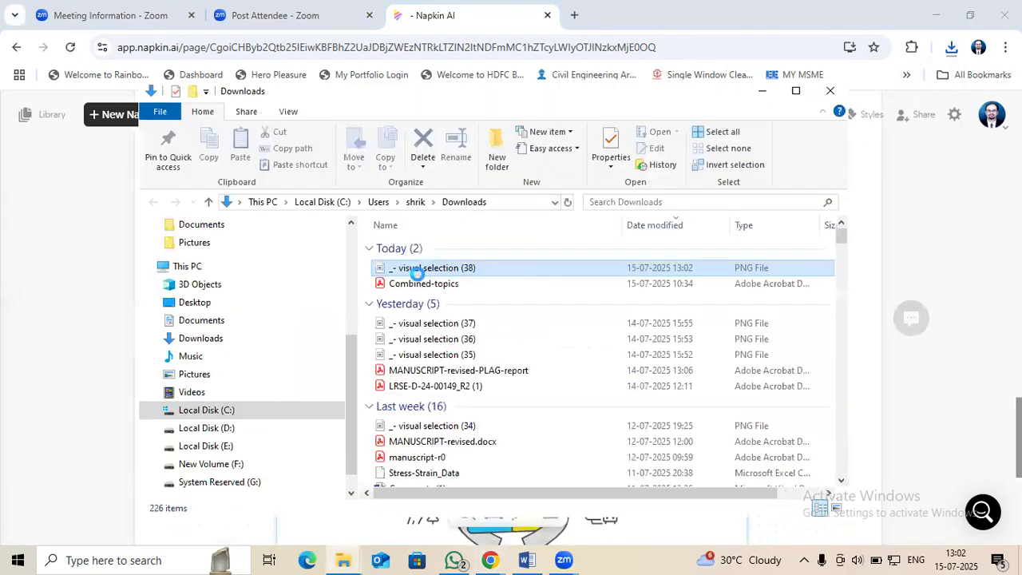
pyautogui.rightClick(430, 268)
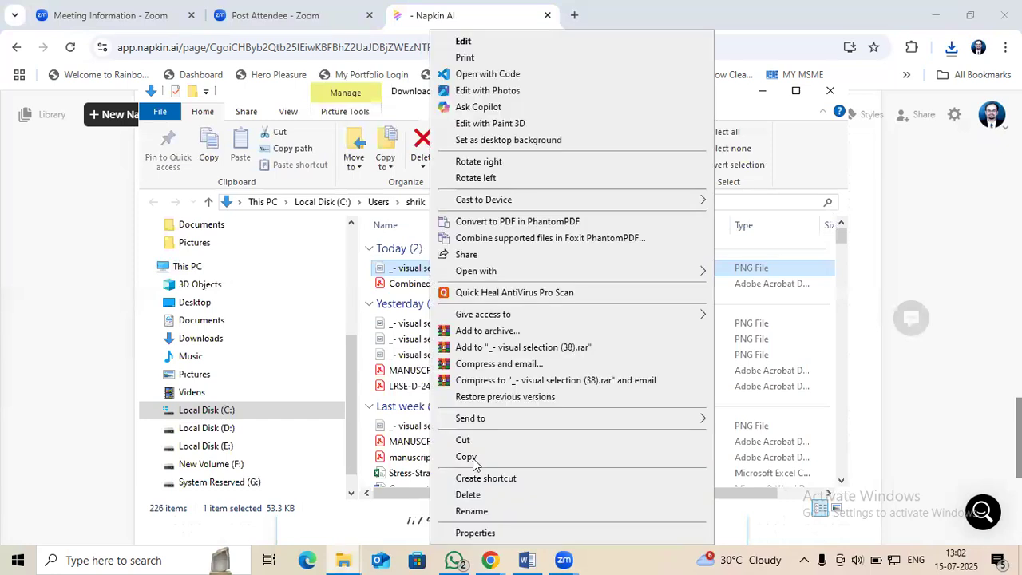
pyautogui.click(466, 457)
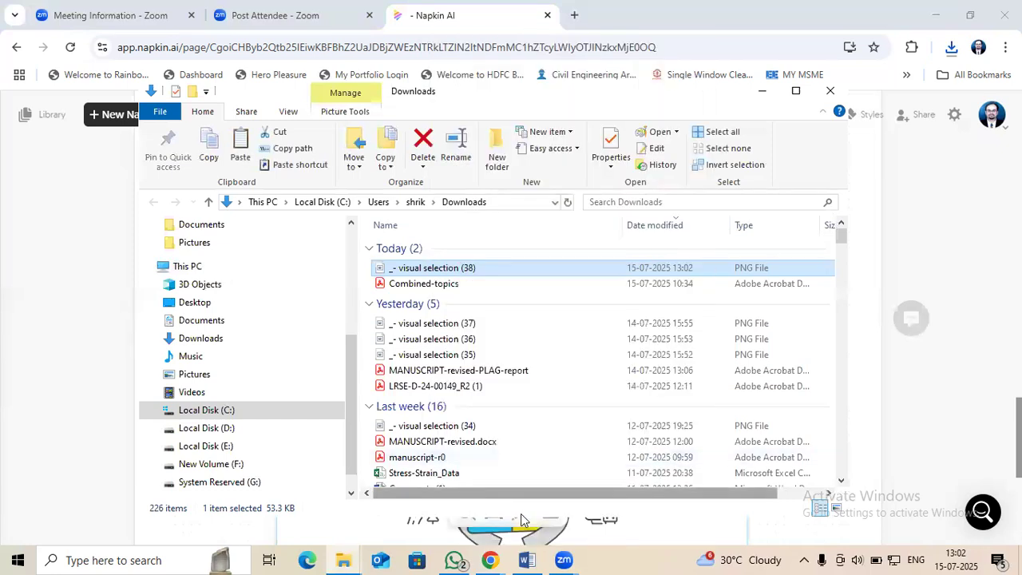
pyautogui.click(526, 560)
pyautogui.click(395, 427)
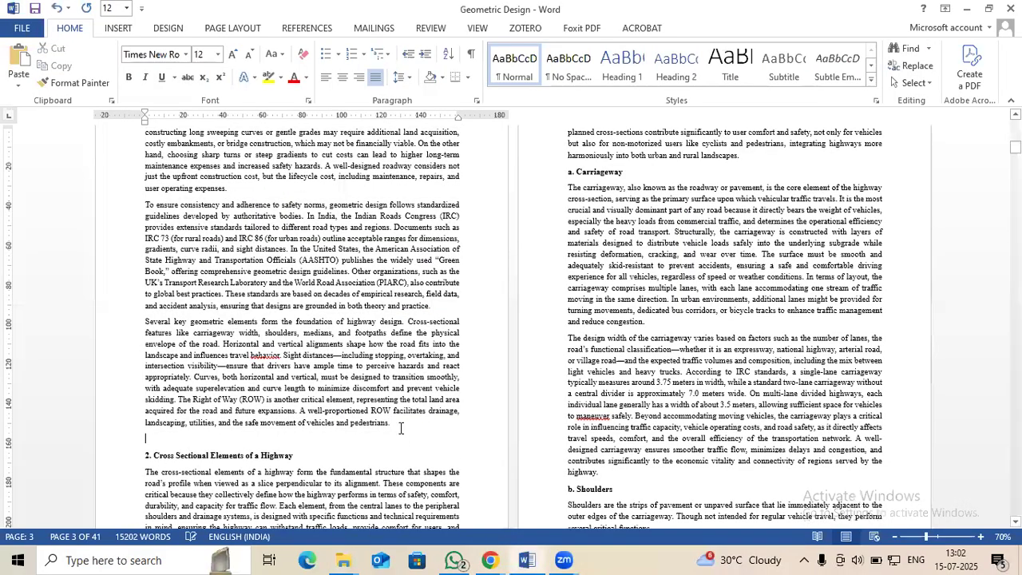
pyautogui.hotkey('ctrl', 'v')
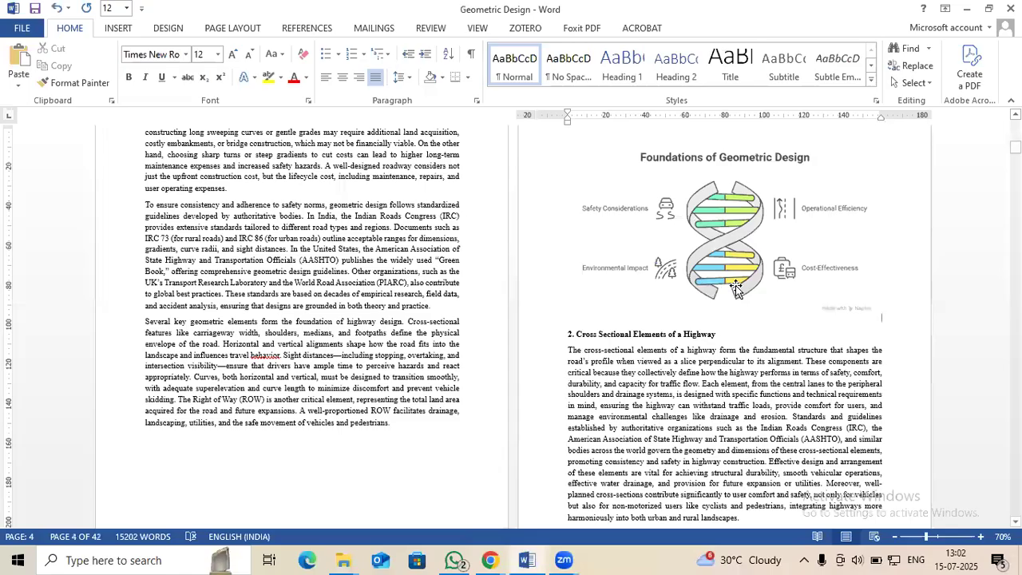
# Crop the pasted picture from its lower edge to a height of about 89 mm, removing the Napkin watermark
pyautogui.click(737, 289)
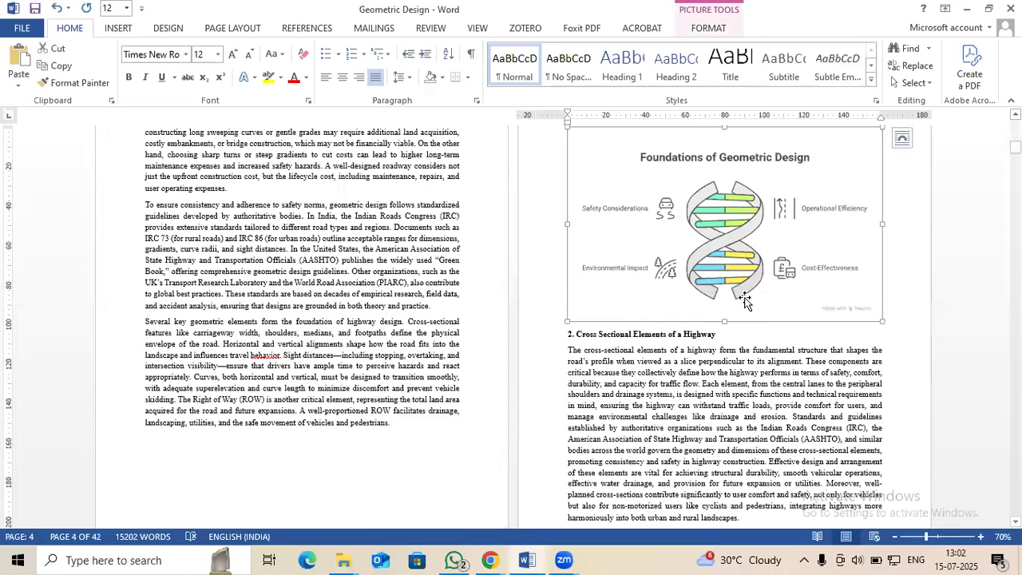
pyautogui.doubleClick(752, 154)
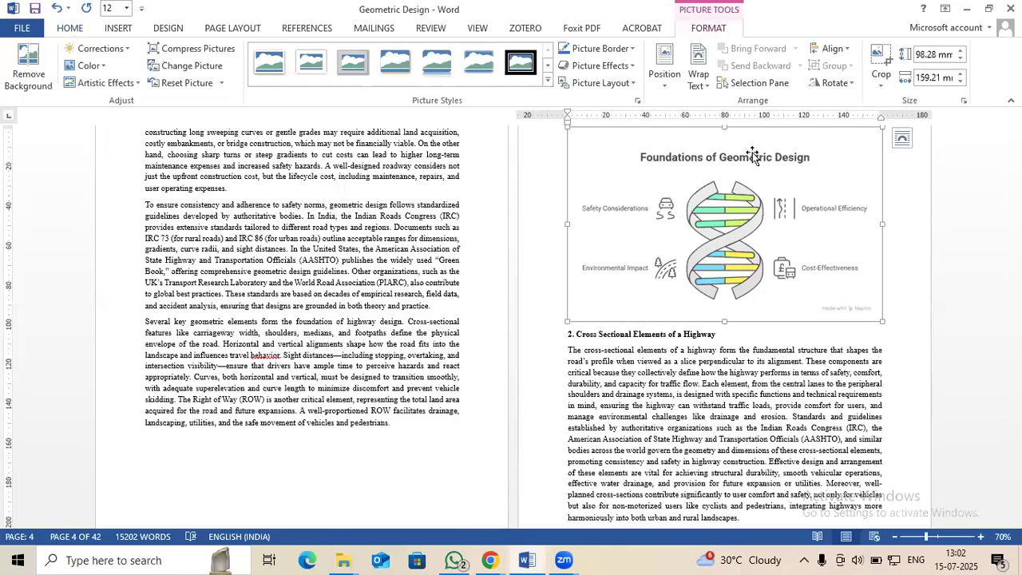
pyautogui.click(881, 58)
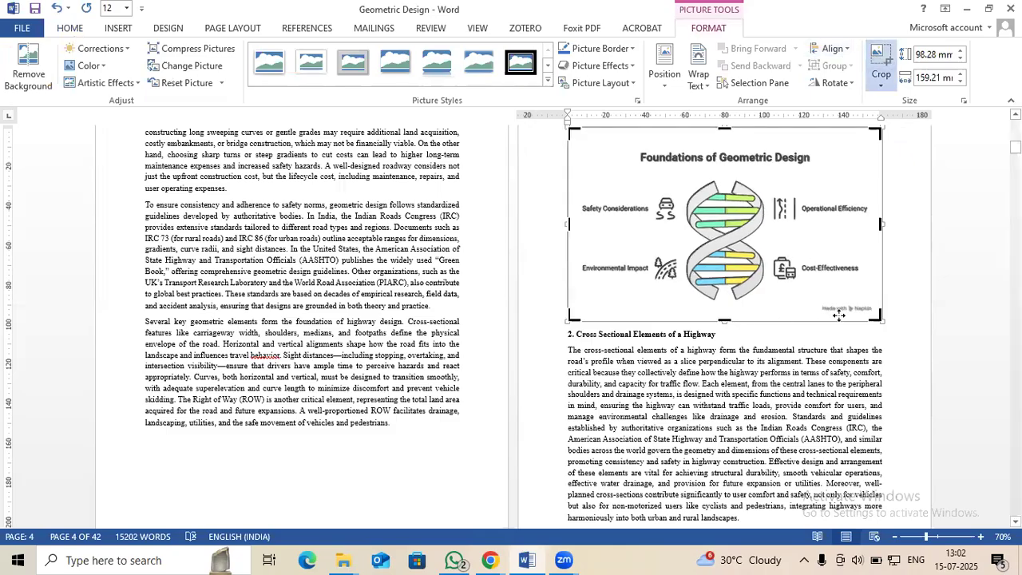
pyautogui.moveTo(725, 321); pyautogui.dragTo(727, 303)
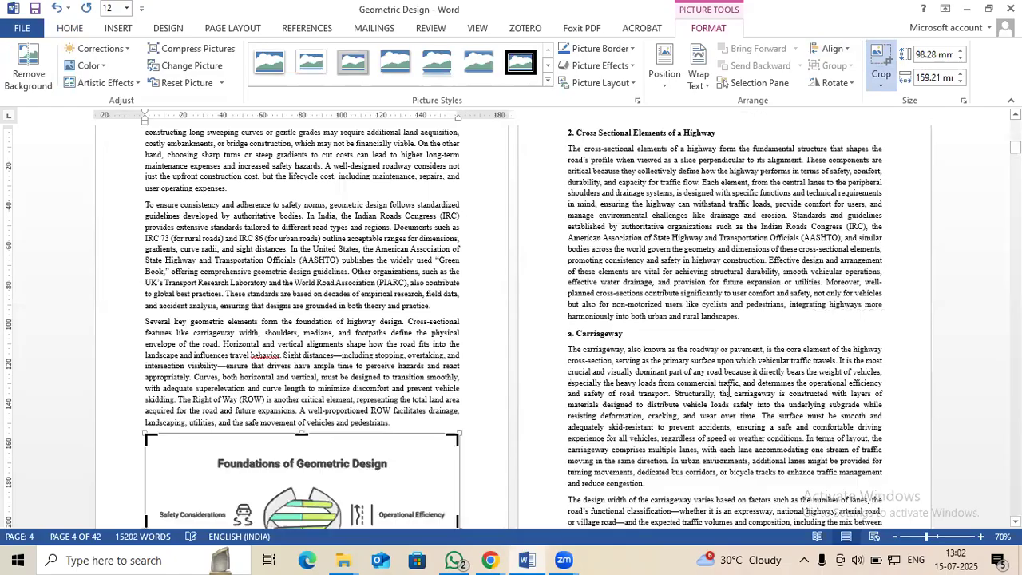
pyautogui.click(551, 385)
# Enlarge the cropped "Foundations of Geometric Design" picture proportionally so that it extends slightly beyond the text width, then deselect it
pyautogui.scroll(-5, 359, 419)
pyautogui.click(419, 403)
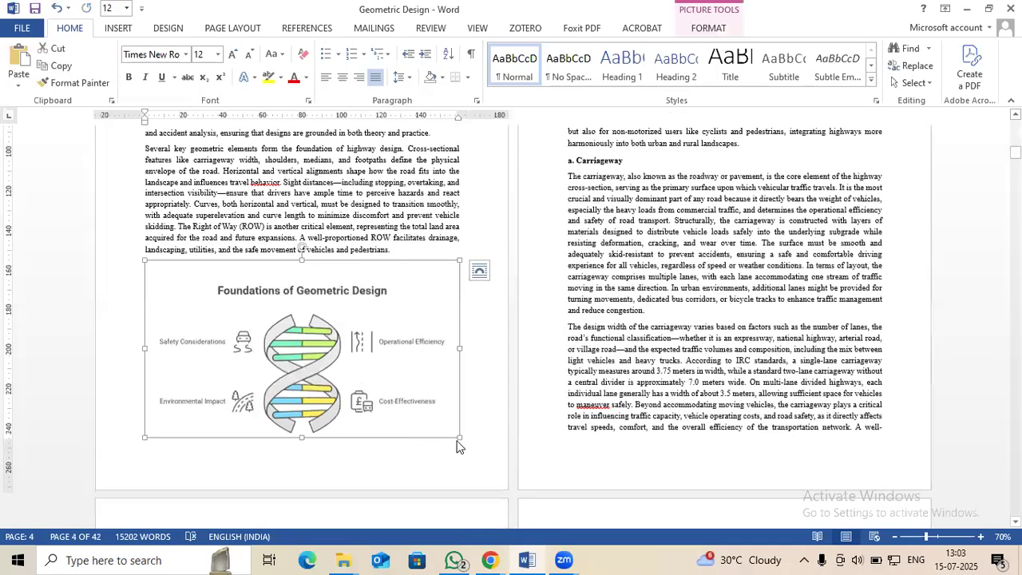
pyautogui.moveTo(460, 438); pyautogui.dragTo(495, 458)
pyautogui.scroll(5, 853, 384)
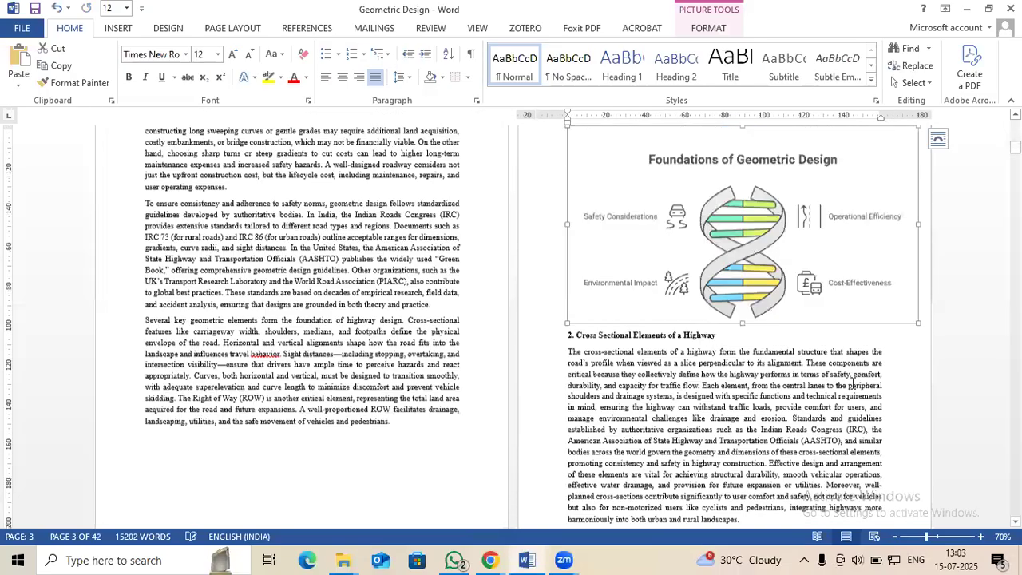
pyautogui.click(674, 354)
pyautogui.click(675, 337)
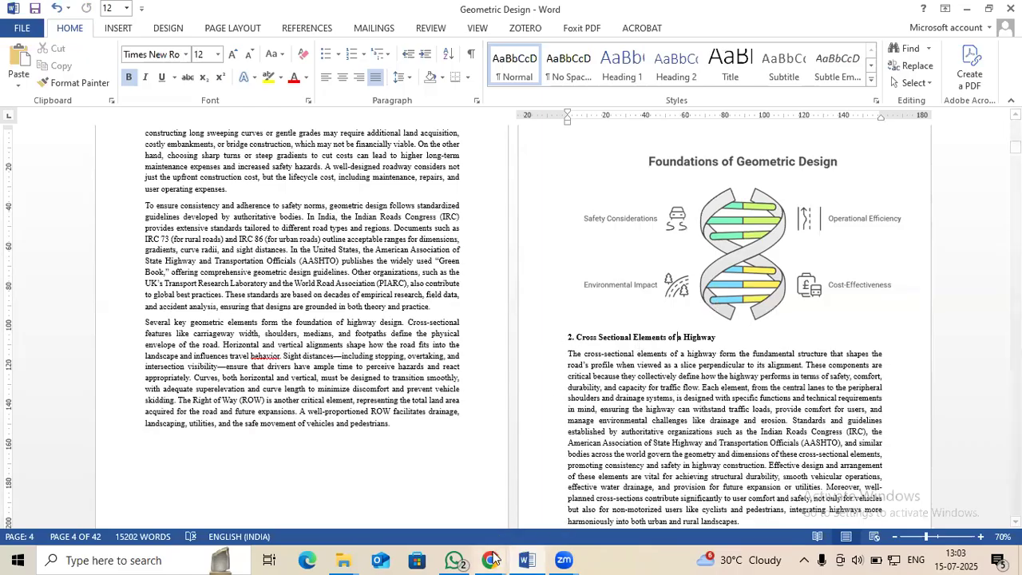
# Switch to Napkin AI and open the sharing options for the current napkin
pyautogui.moveTo(493, 560)
pyautogui.click(617, 449)
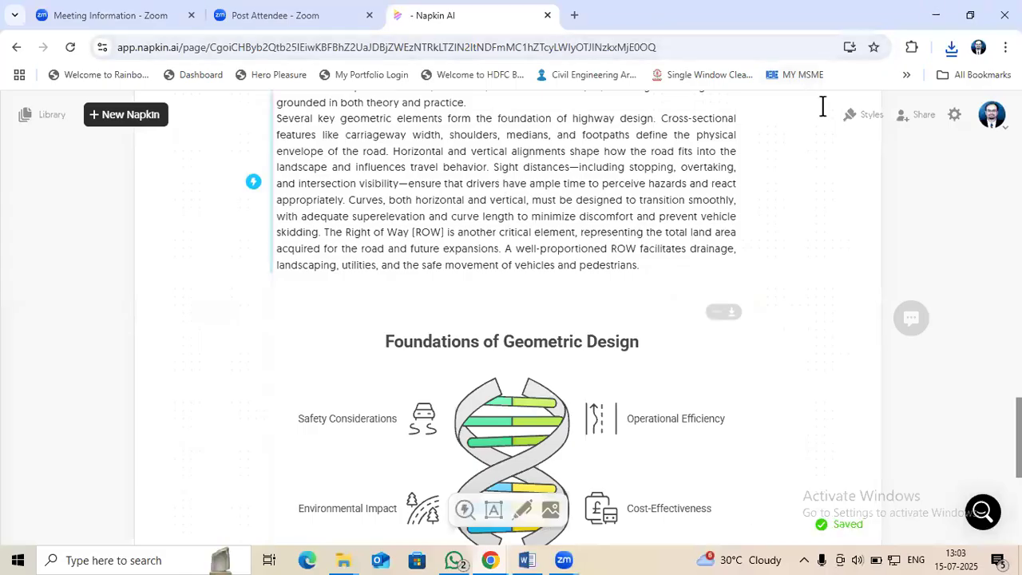
pyautogui.click(913, 121)
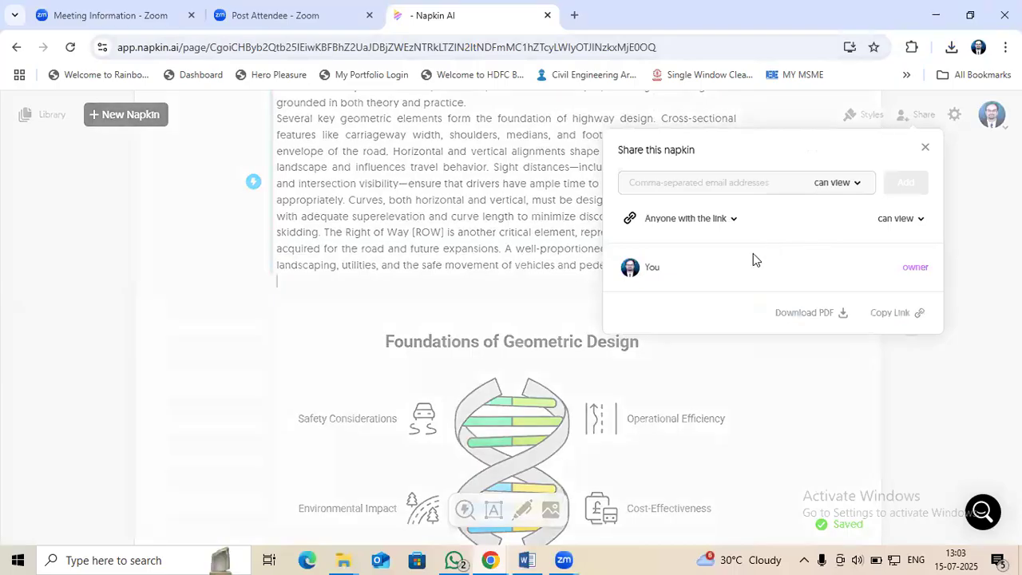
# Copy the napkin's share link and paste it in the Word document on a new line below the "Foundations of Geometric Design" picture
pyautogui.click(889, 313)
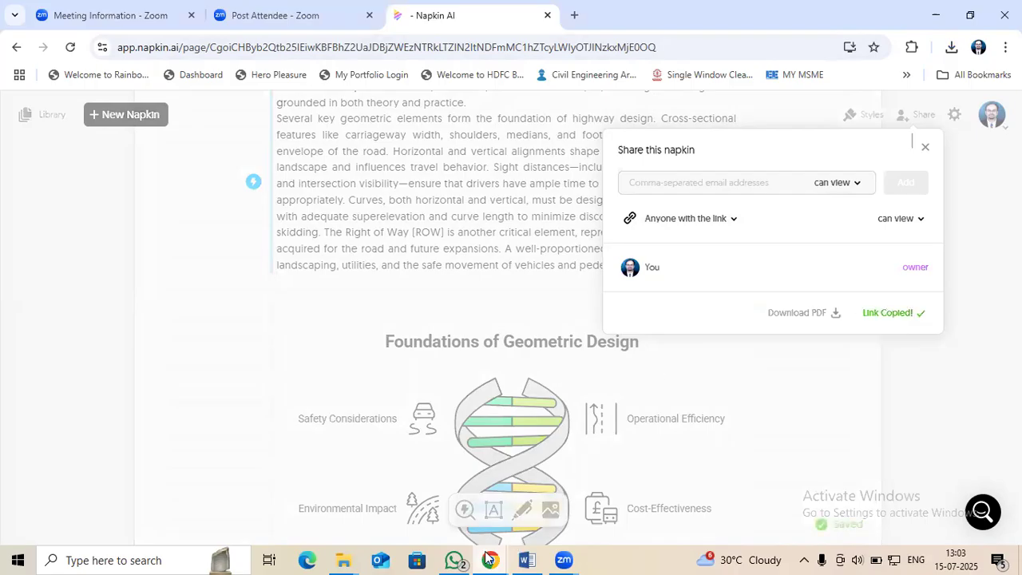
pyautogui.click(527, 560)
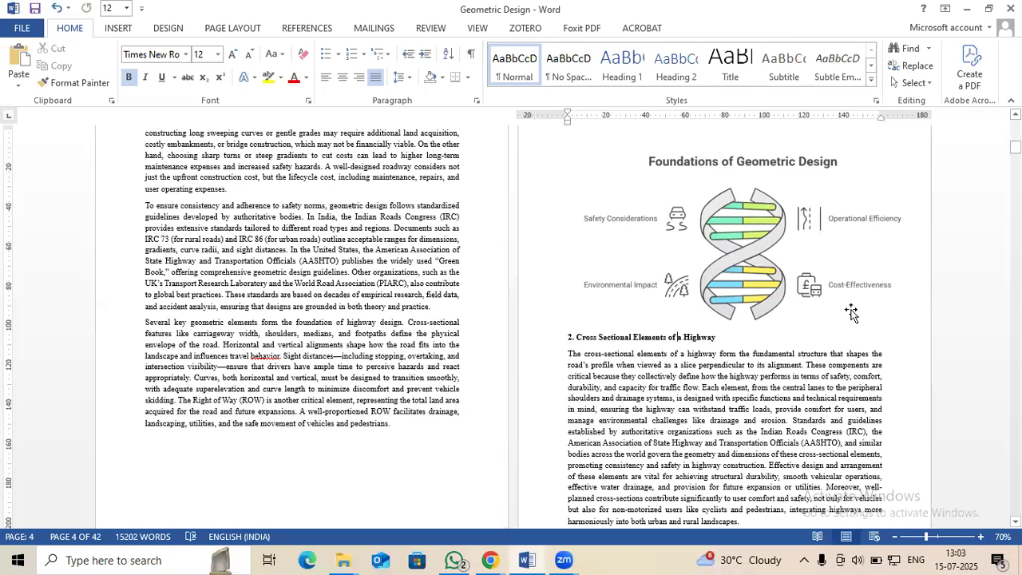
pyautogui.click(913, 315)
pyautogui.click(923, 313)
pyautogui.press('Return')
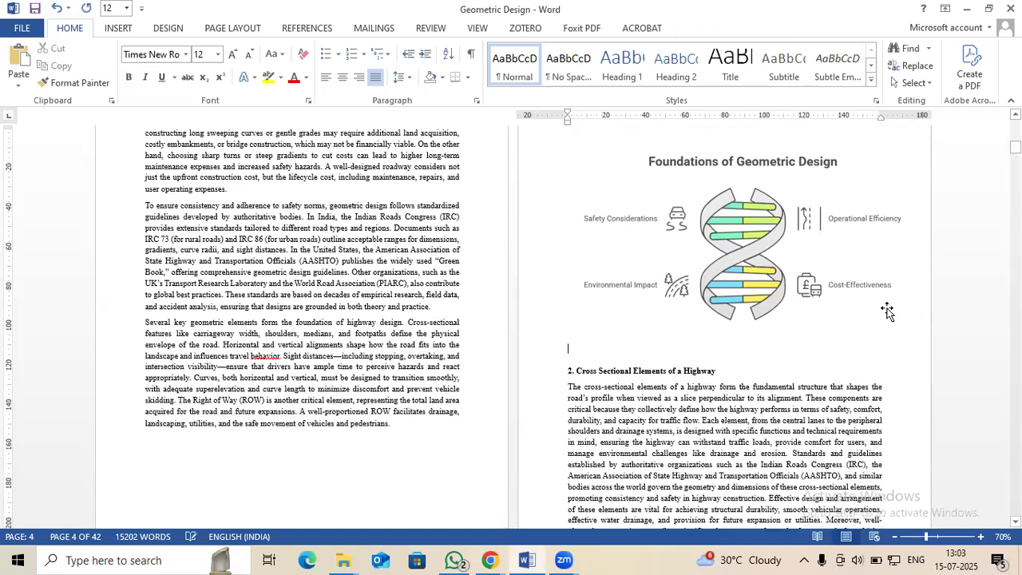
pyautogui.hotkey('ctrl', 'v')
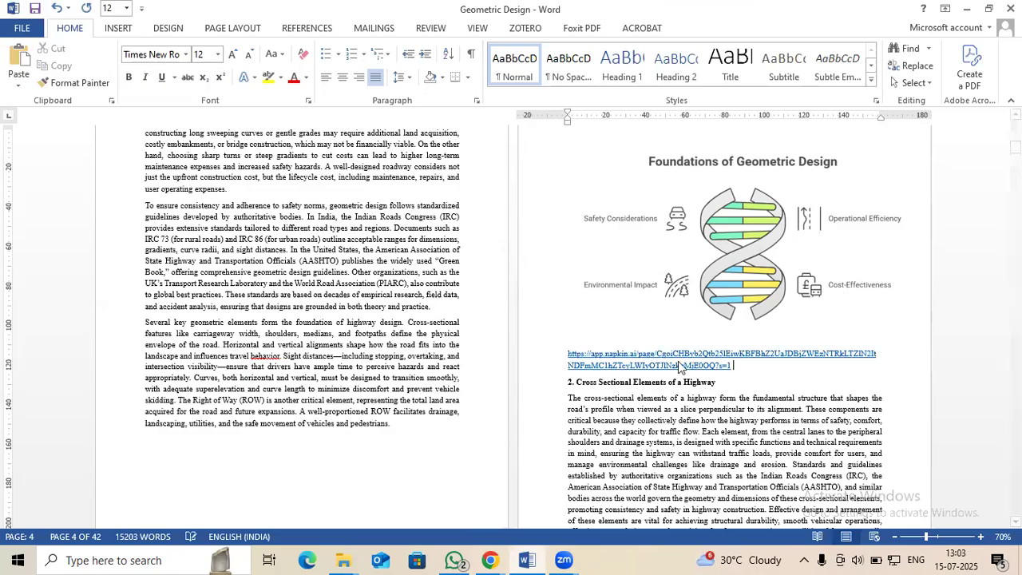
# Select the pasted napkin link in Word, switch to Chrome and open the link in a new browser tab
pyautogui.doubleClick(550, 360)
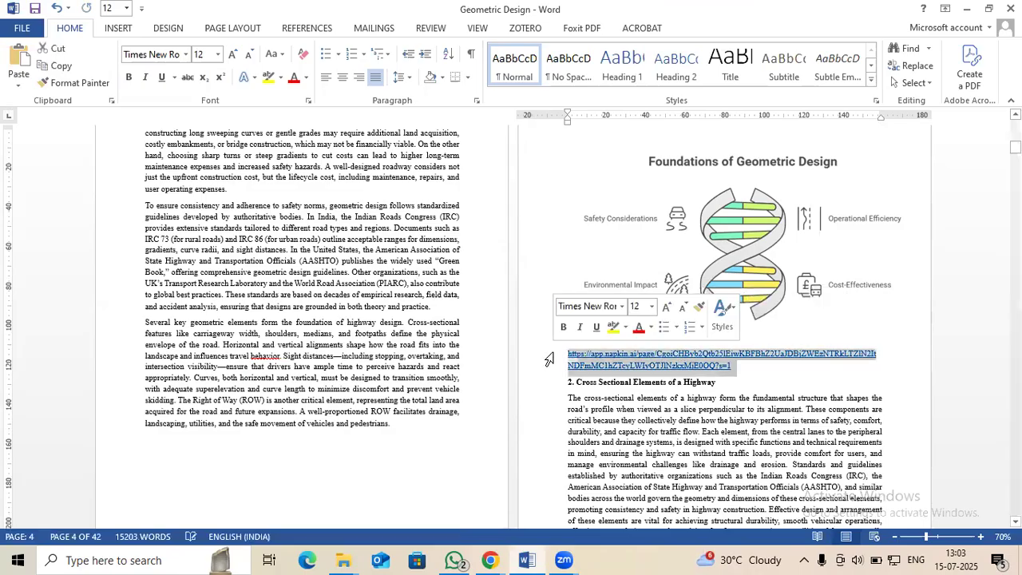
pyautogui.hotkey('alt', 'Tab')
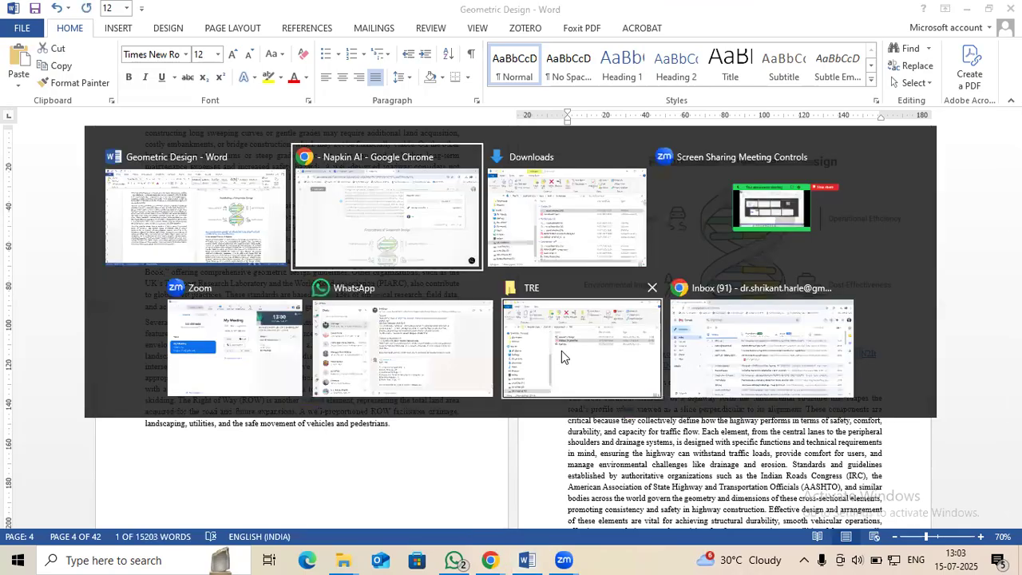
pyautogui.hotkey('ctrl', 't')
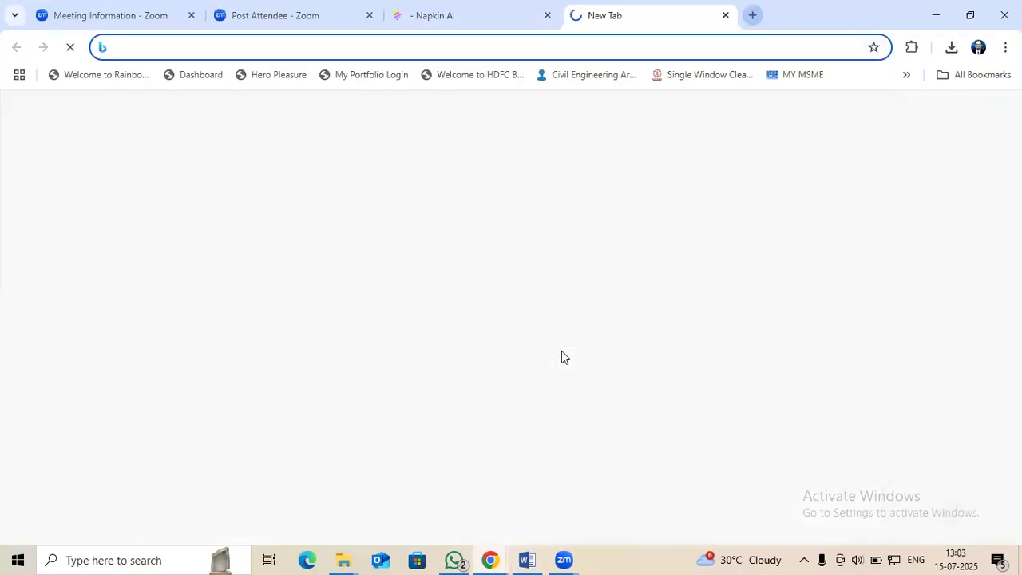
pyautogui.hotkey('ctrl', 'v')
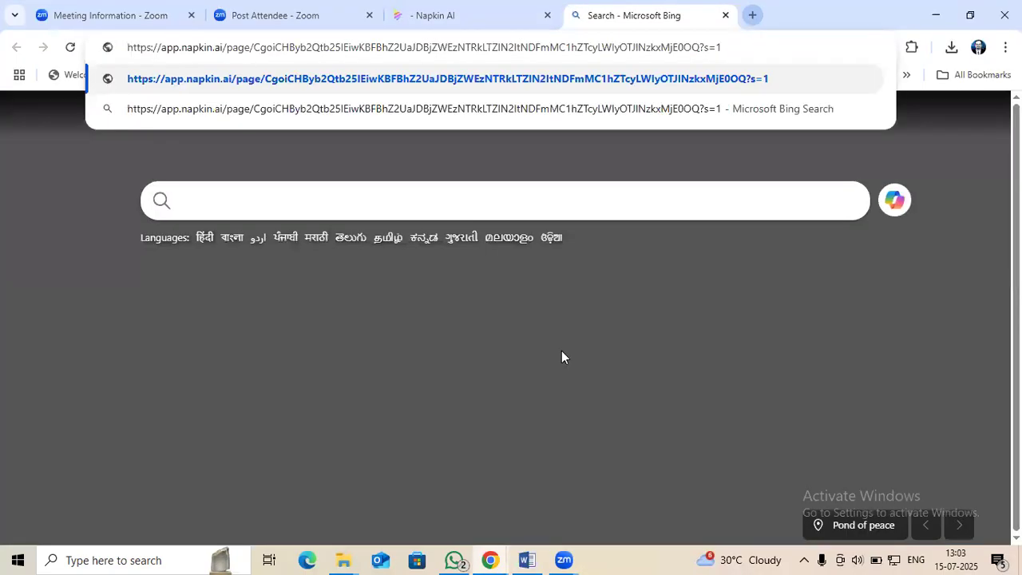
pyautogui.press('Return')
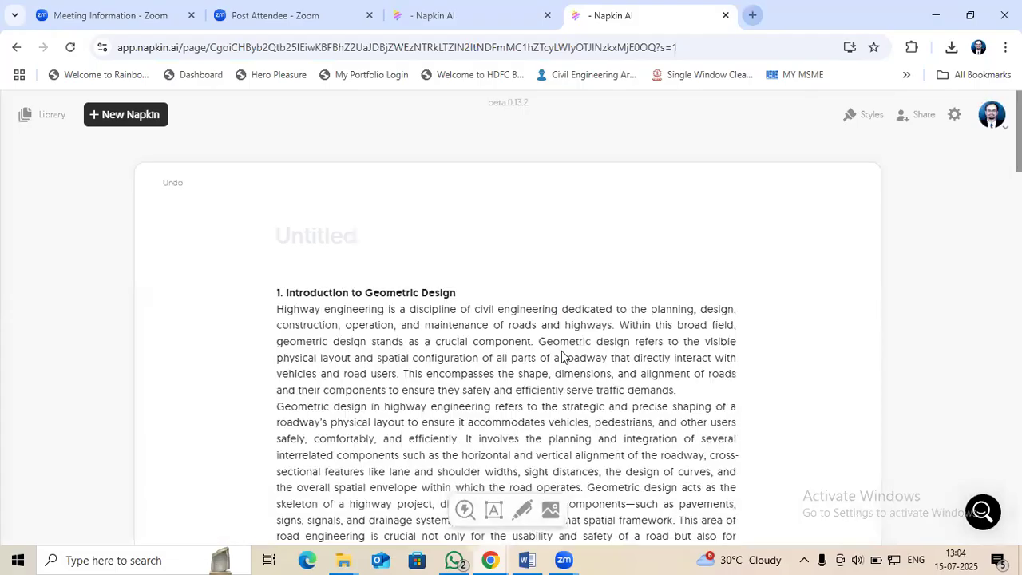
# Place the text cursor on the empty line below the "Foundations of Geometric Design" visual in the opened napkin
pyautogui.scroll(-10, 570, 336)
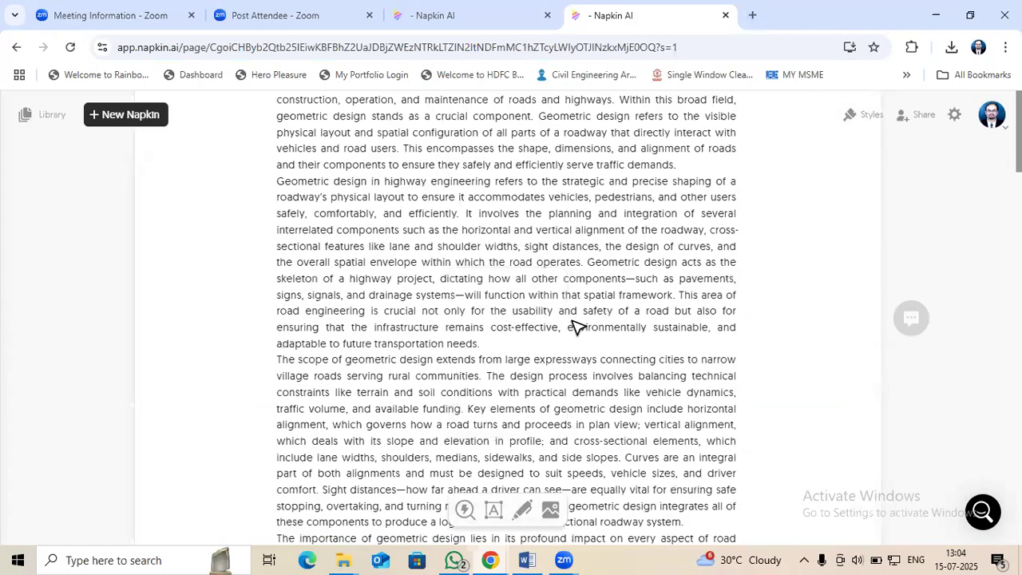
pyautogui.scroll(-10, 567, 320)
pyautogui.click(335, 356)
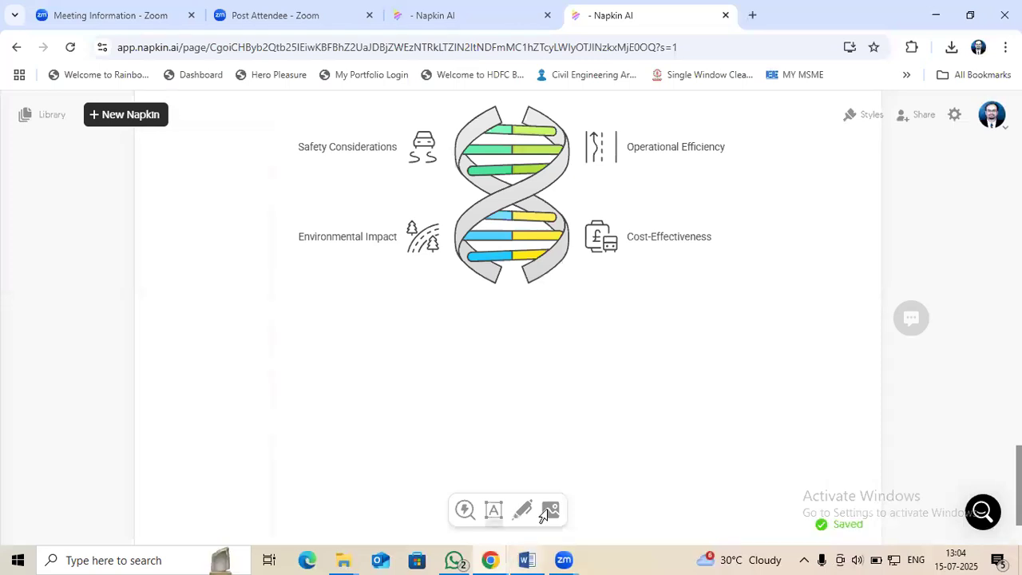
# Switch to Word and copy the text from the heading "a. Carriageway" through the shoulders paragraph ending in "emergency stopping zones."
pyautogui.click(529, 560)
pyautogui.scroll(-10, 574, 447)
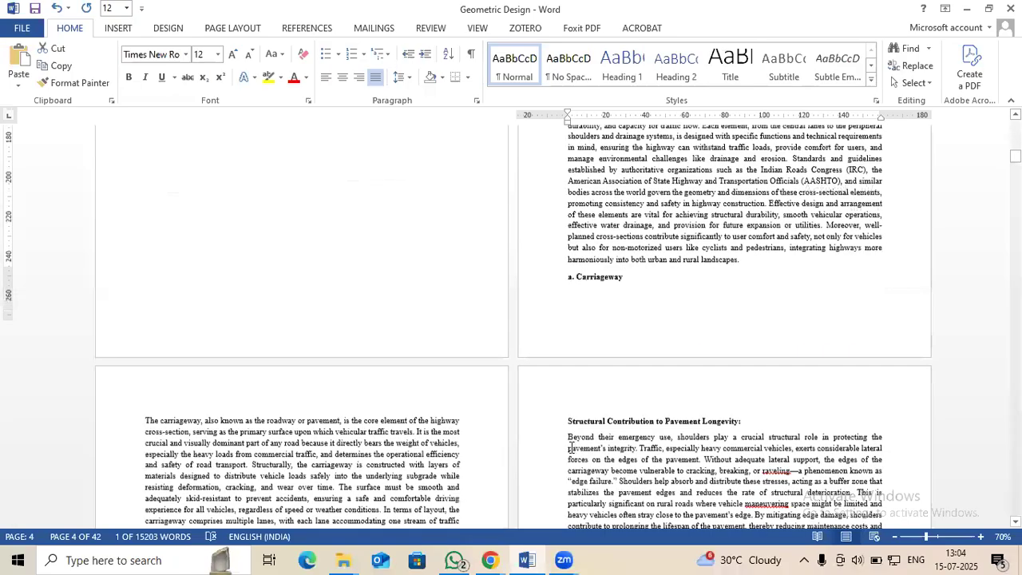
pyautogui.scroll(2, 553, 257)
pyautogui.click(544, 219)
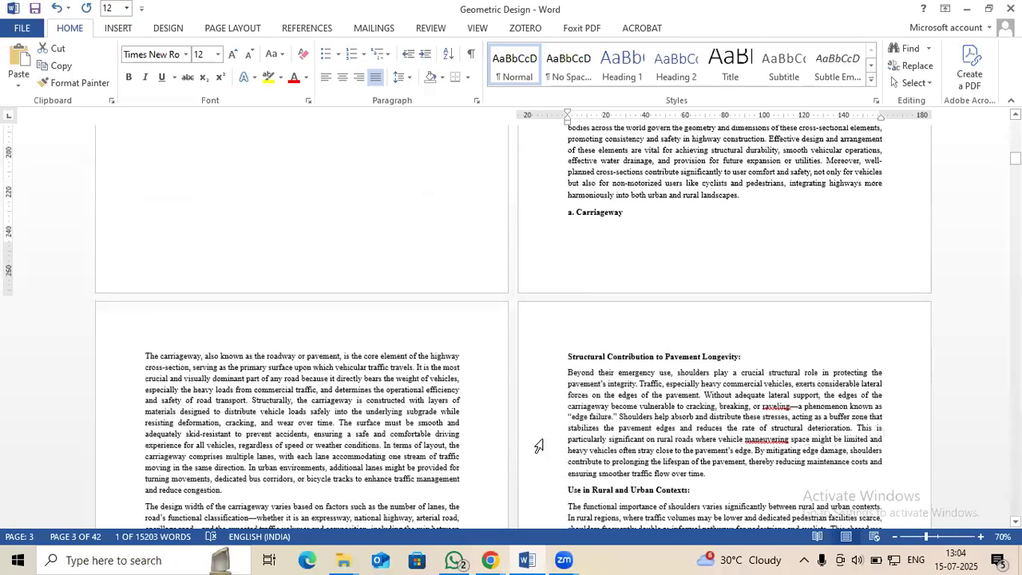
pyautogui.scroll(-1, 544, 440)
pyautogui.scroll(-10, 576, 418)
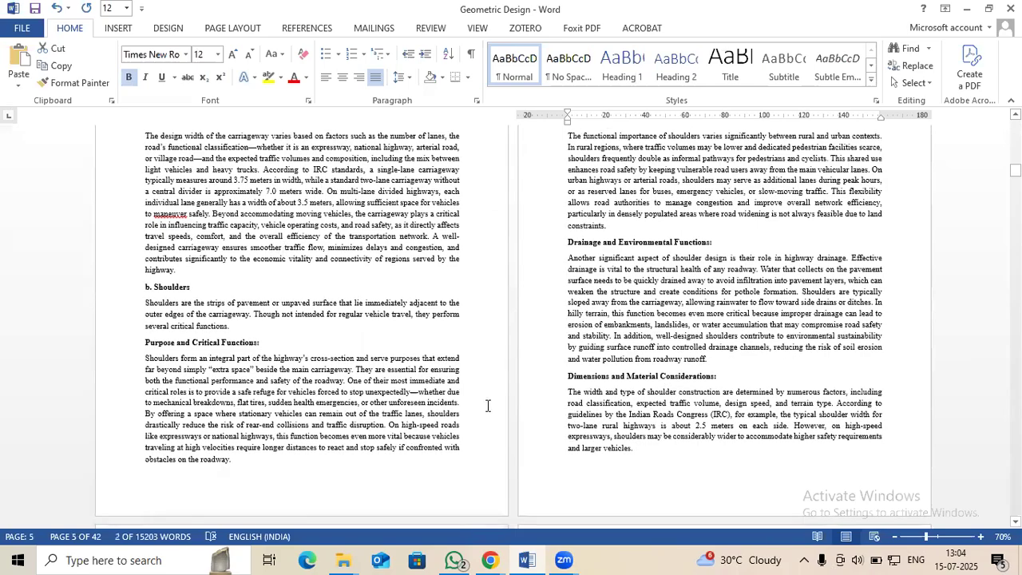
pyautogui.scroll(-9, 488, 405)
pyautogui.keyDown('shift'); pyautogui.click(303, 424); pyautogui.keyUp('shift')
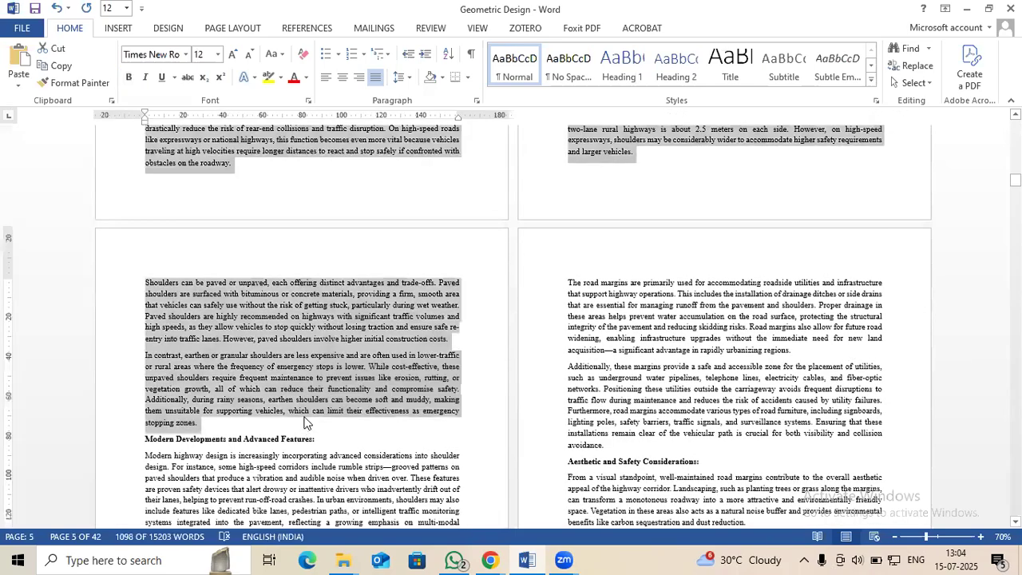
pyautogui.click(366, 410)
# Switch to Napkin AI and paste the copied carriageway and shoulders text below the existing visual, viewing it through to its end
pyautogui.hotkey('alt', 'Tab')
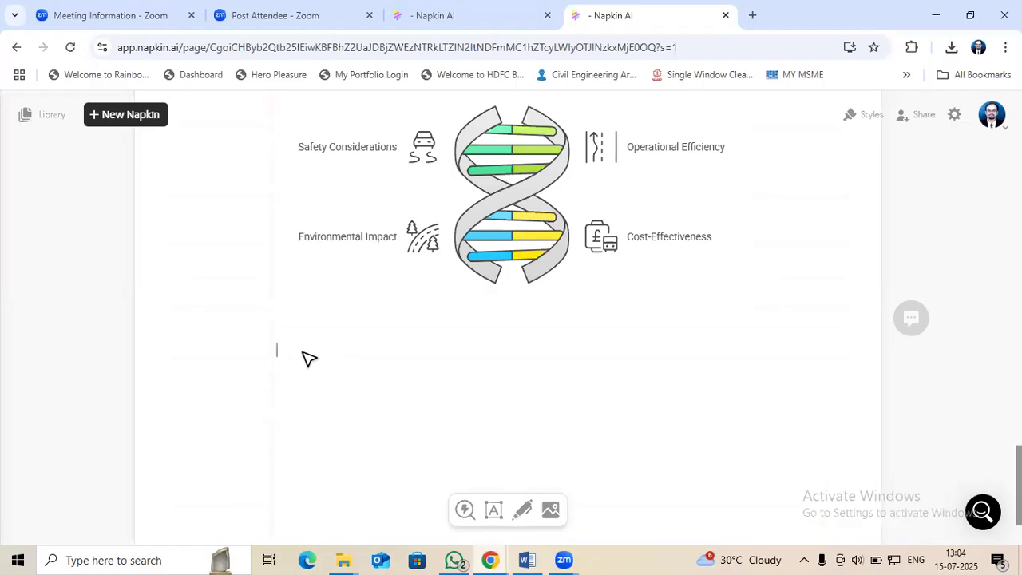
pyautogui.hotkey('ctrl', 'v')
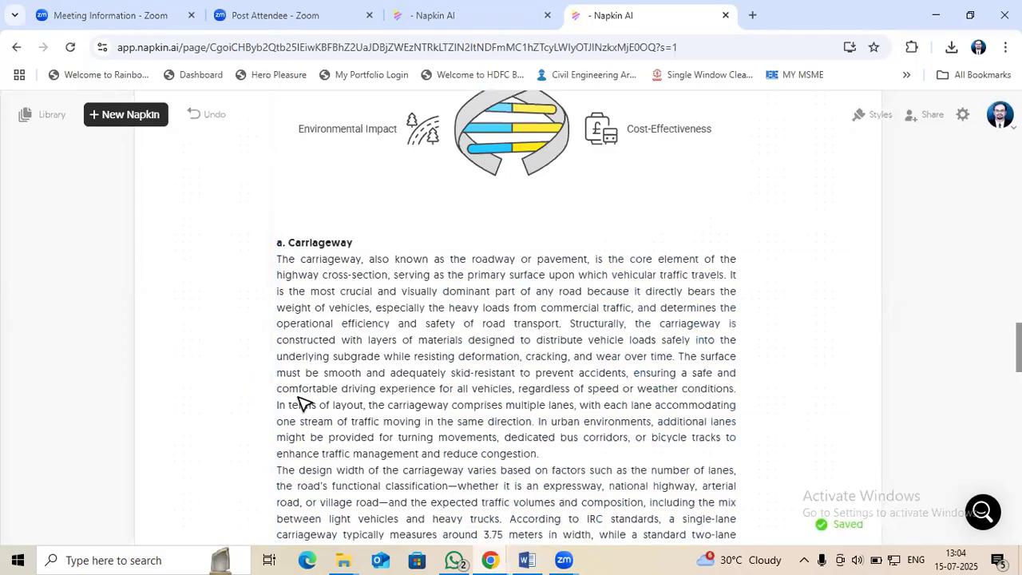
pyautogui.scroll(-15, 302, 401)
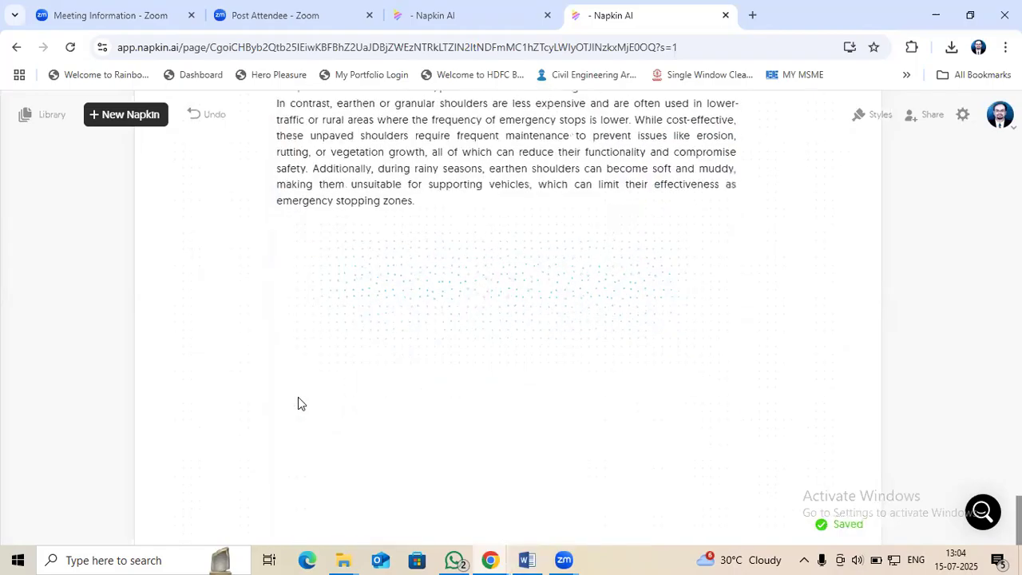